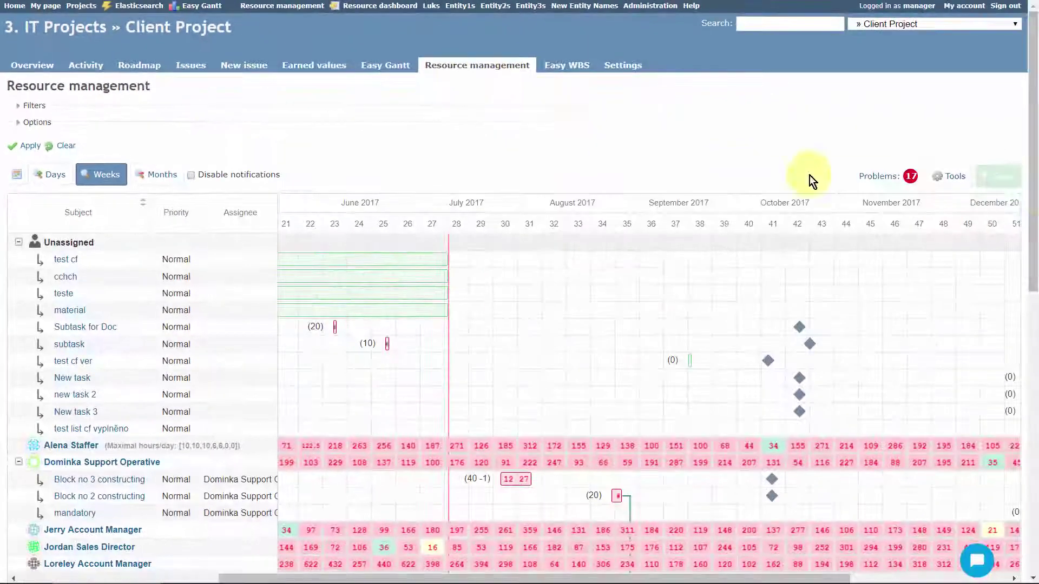
pyautogui.moveTo(1032, 216); pyautogui.dragTo(1030, 179)
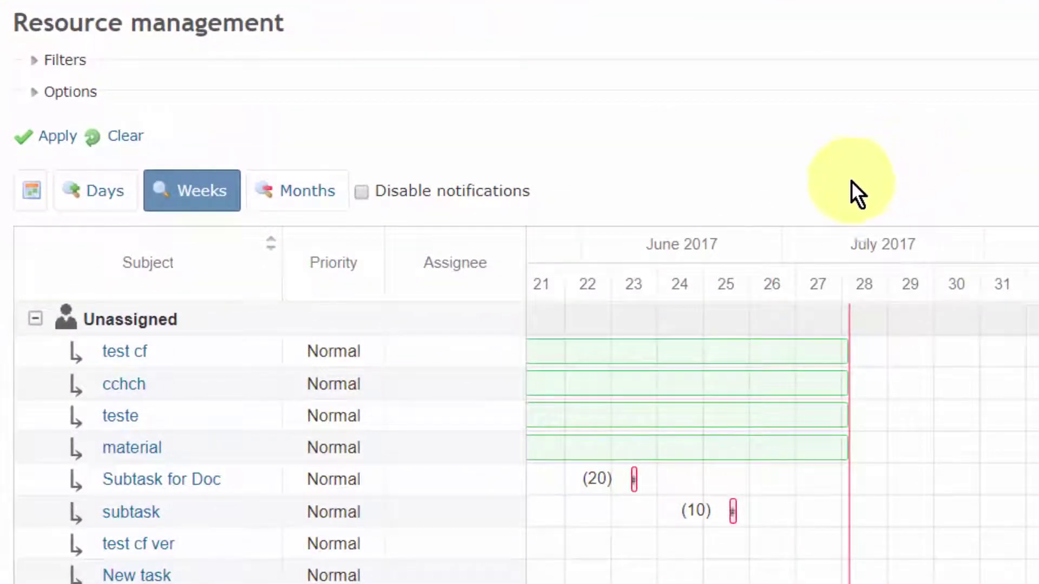
pyautogui.click(82, 203)
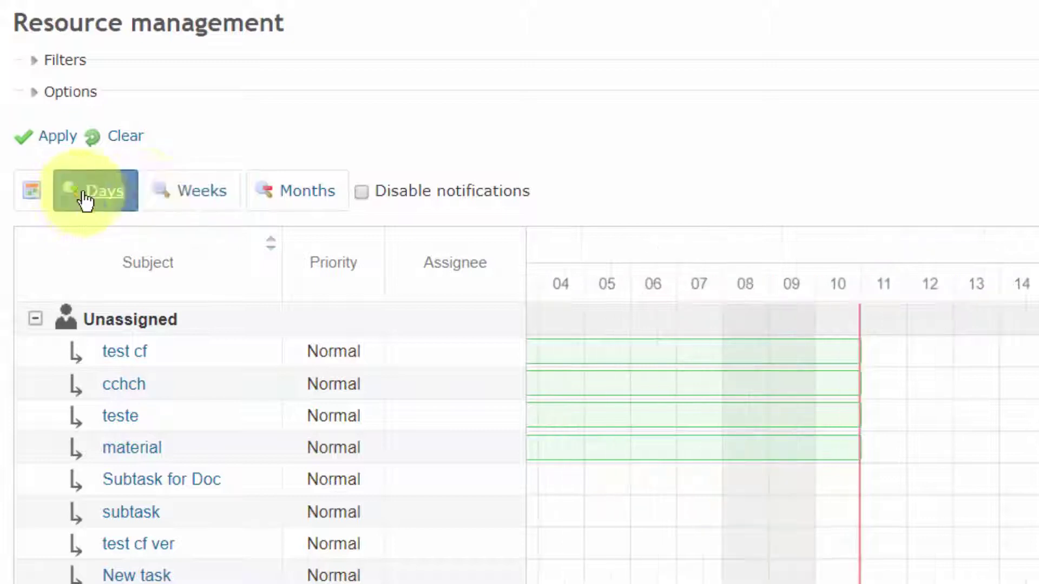
pyautogui.click(303, 198)
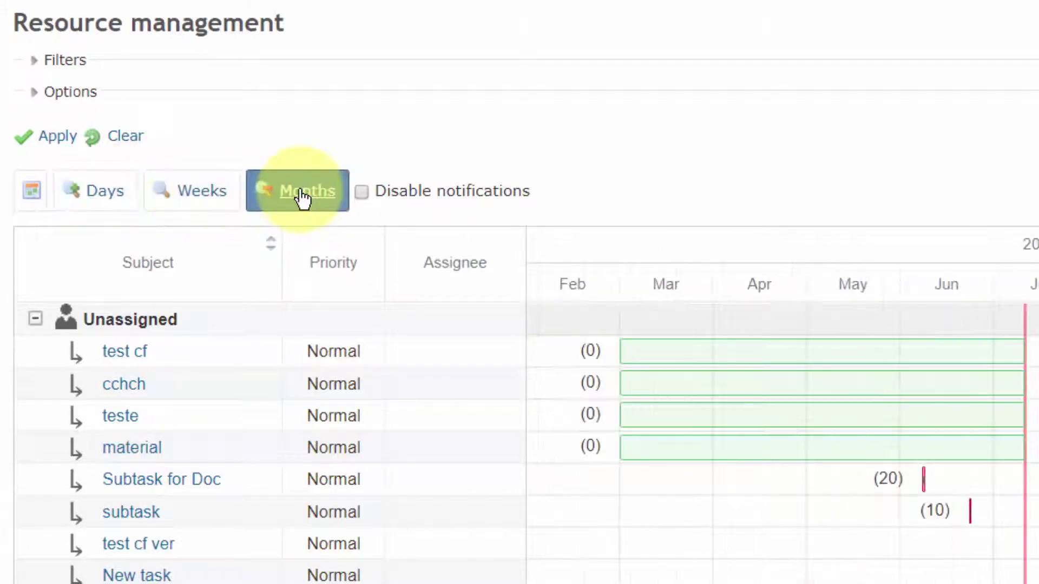
pyautogui.click(193, 191)
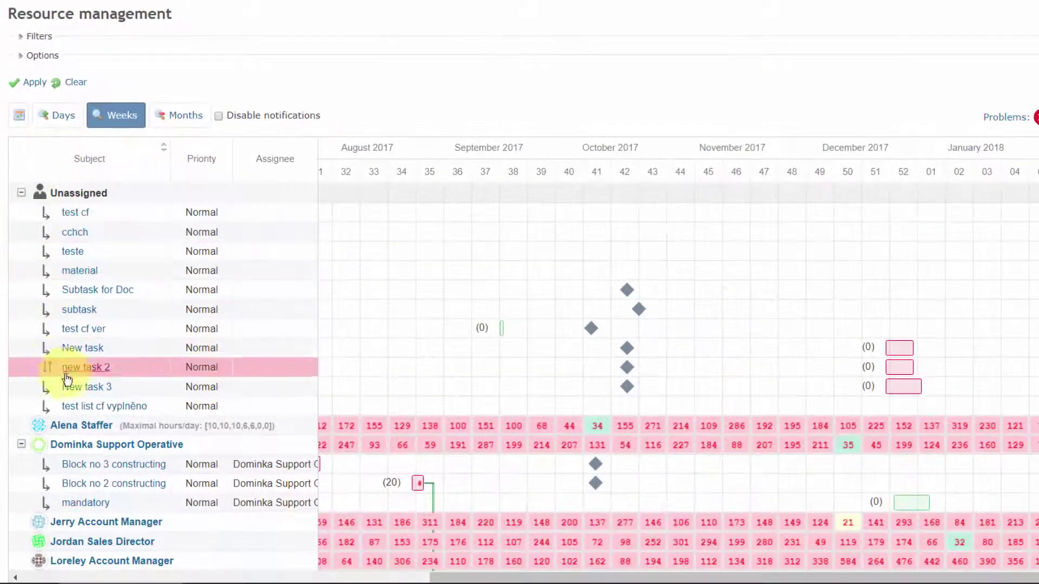
pyautogui.scroll(-8, 67, 378)
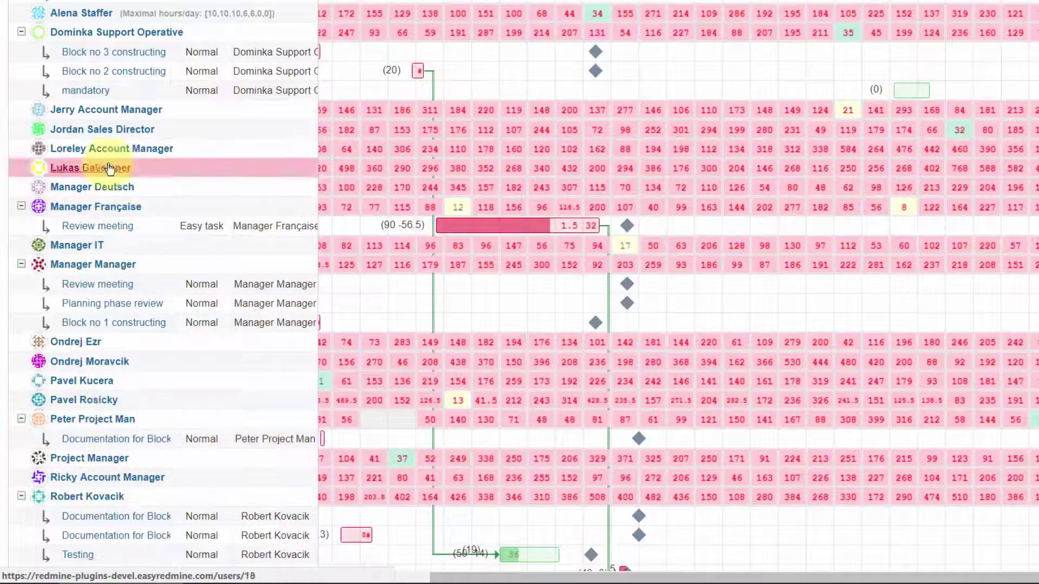
pyautogui.scroll(-4, 113, 162)
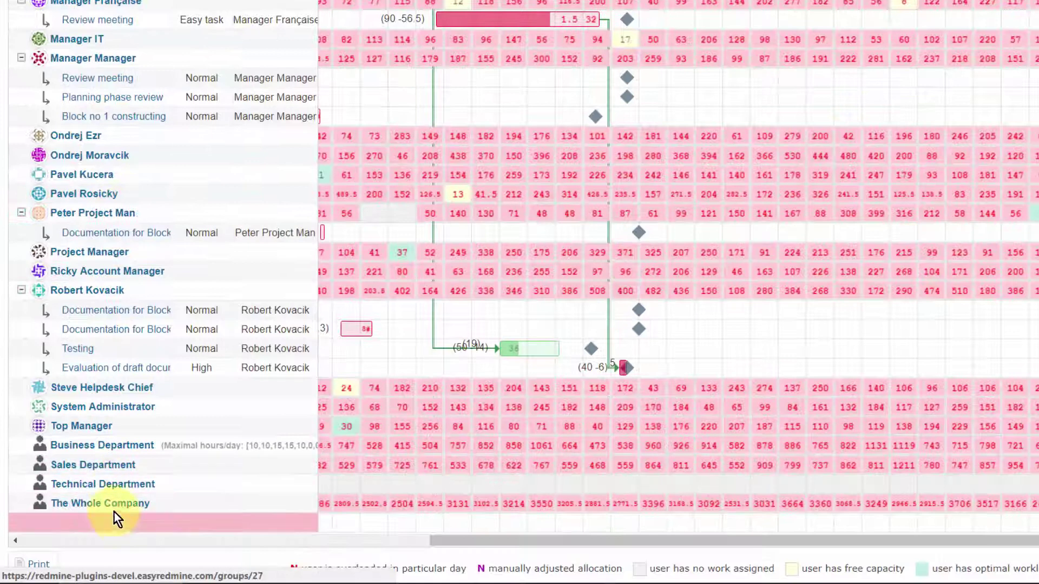
pyautogui.scroll(15, 114, 503)
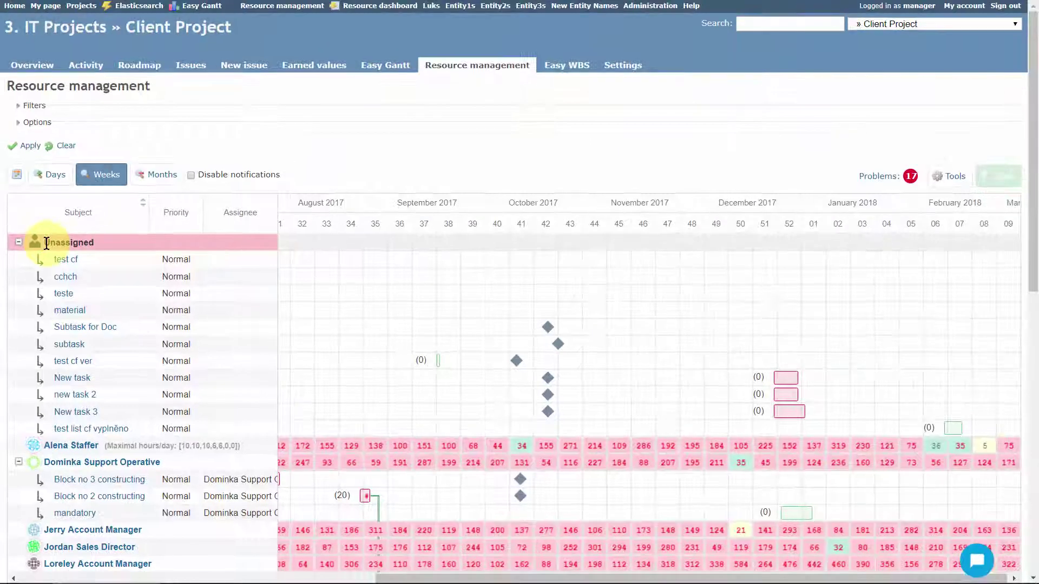
pyautogui.scroll(-3, 45, 248)
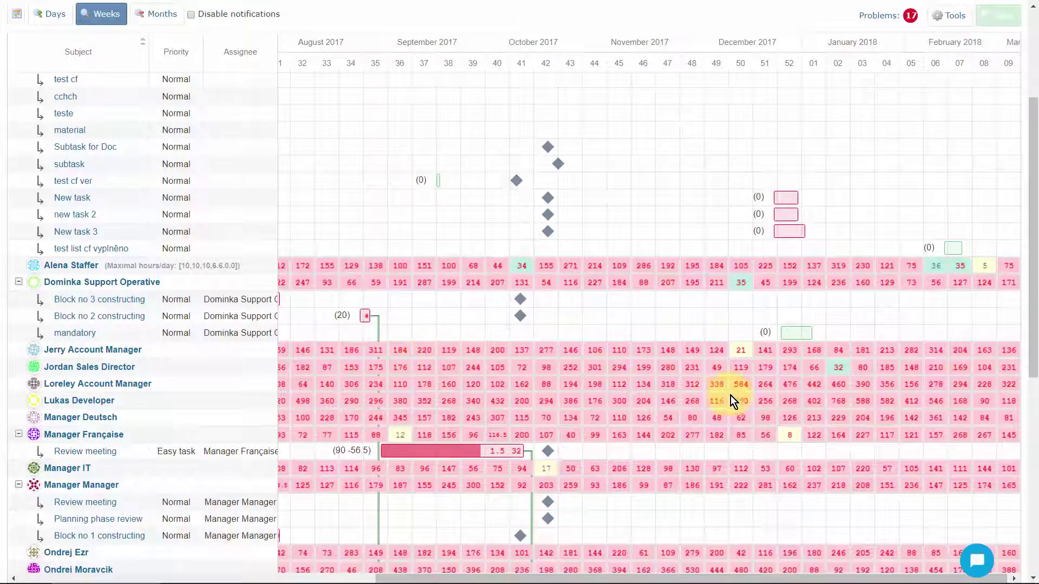
pyautogui.scroll(-10, 1031, 313)
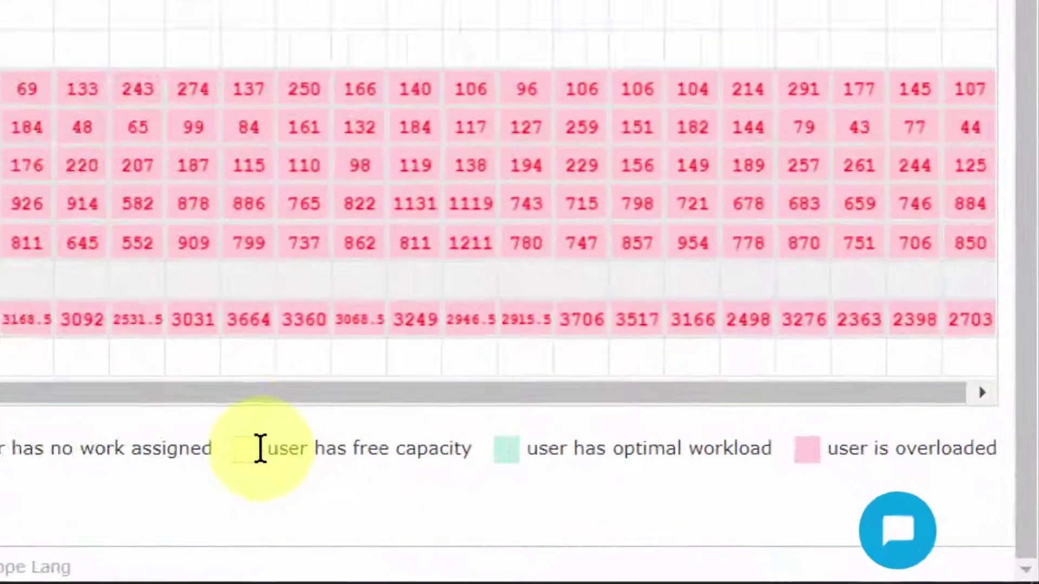
pyautogui.moveTo(260, 449); pyautogui.dragTo(471, 449)
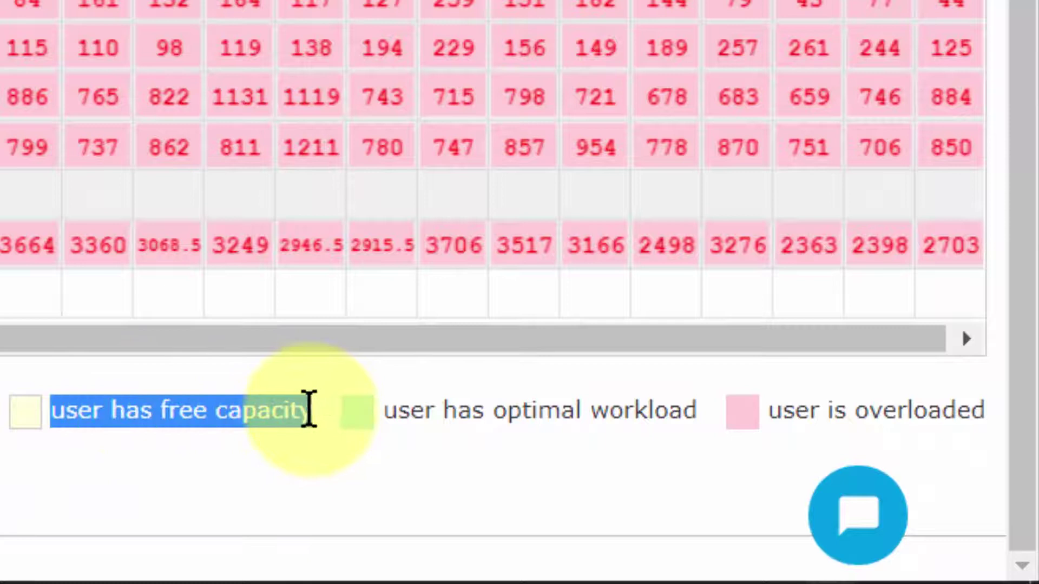
pyautogui.moveTo(383, 411); pyautogui.dragTo(691, 417)
pyautogui.moveTo(768, 411); pyautogui.dragTo(982, 417)
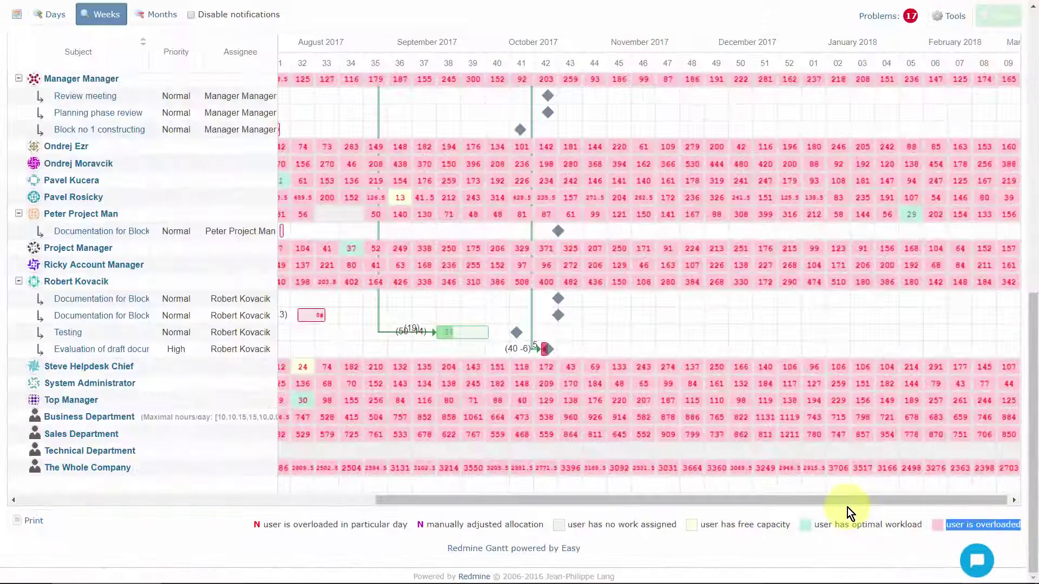
pyautogui.moveTo(847, 502); pyautogui.dragTo(692, 502)
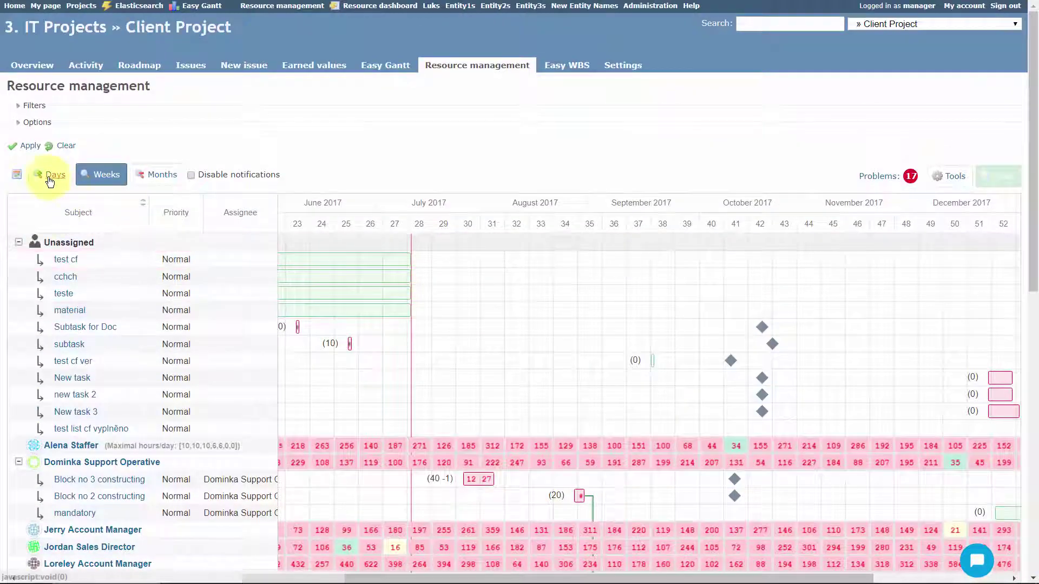
# Step: Switch the timeline to days and cut Block no 3 constructing's estimate from 40 to 25 hours
pyautogui.click(48, 175)
pyautogui.scroll(-7, 537, 338)
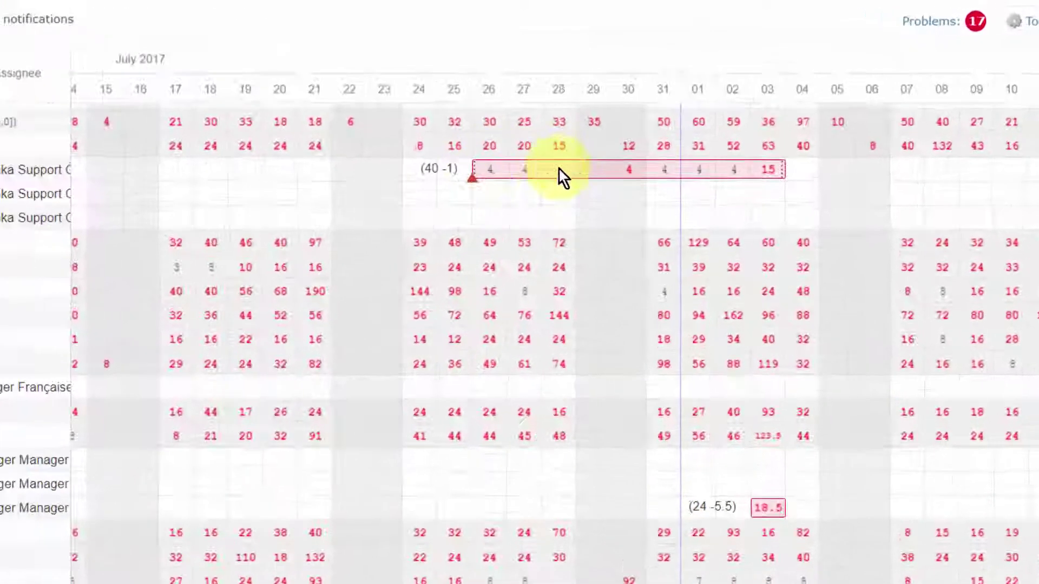
pyautogui.moveTo(606, 118)
pyautogui.moveTo(327, 223)
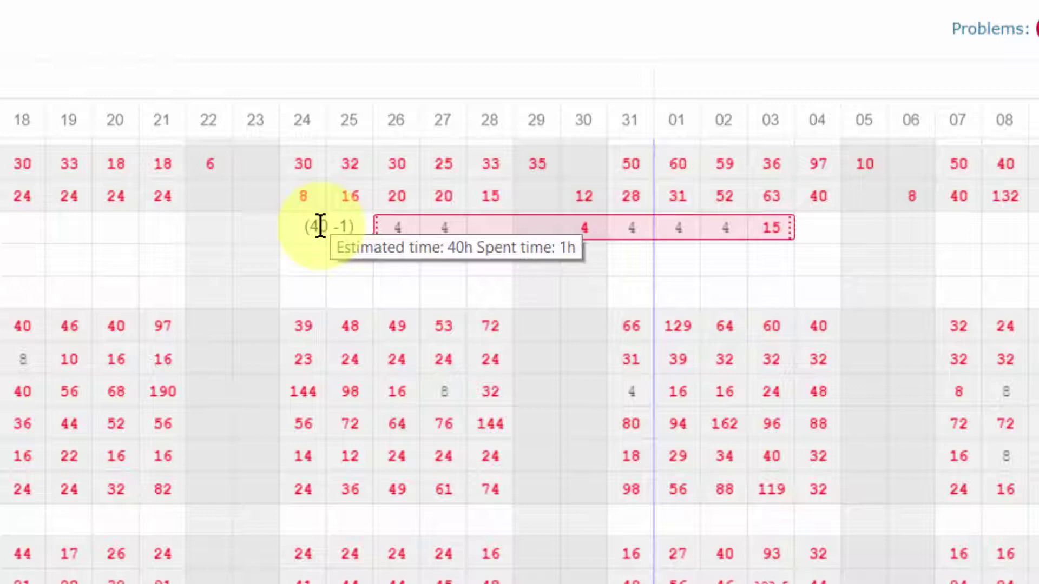
pyautogui.click(320, 226)
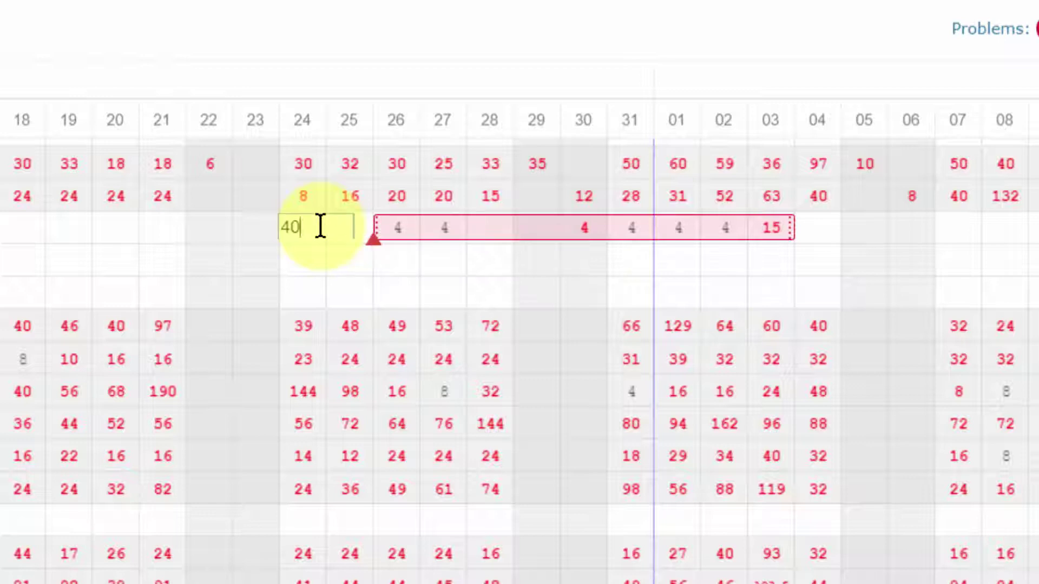
pyautogui.hotkey('ctrl', 'a')
pyautogui.write('2')
pyautogui.press('Return')
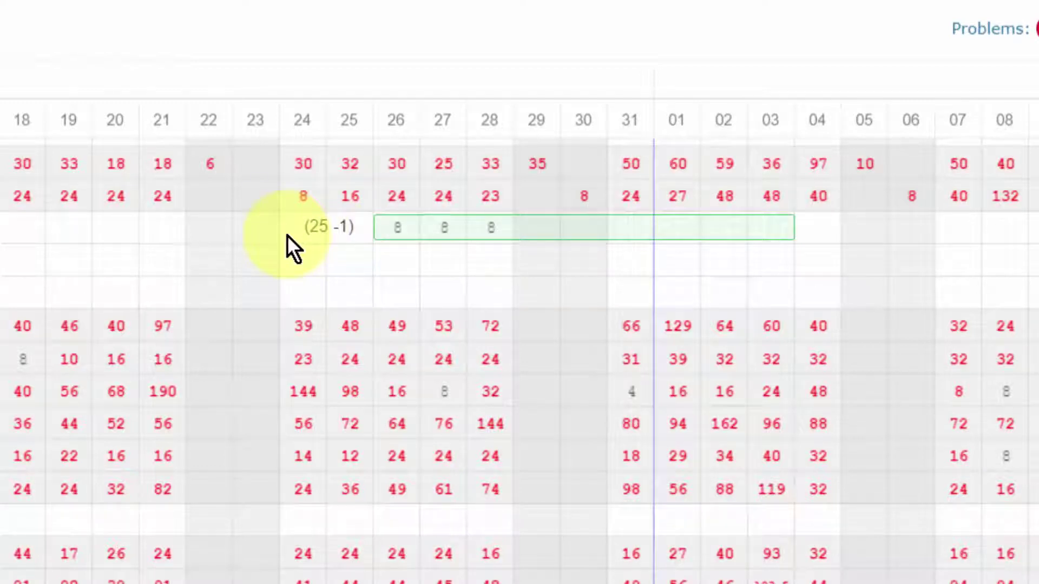
# Step: Set Block no 3 constructing's daily allocations to 4 hours on day 31, 4 on day 02, and 3 on day 27
pyautogui.moveTo(486, 228)
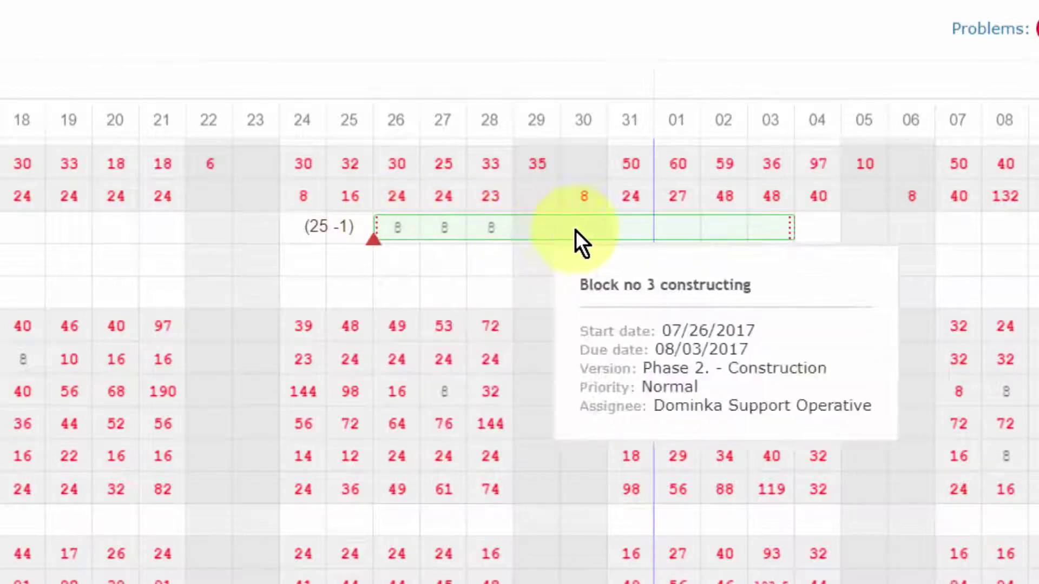
pyautogui.click(631, 229)
pyautogui.write('4')
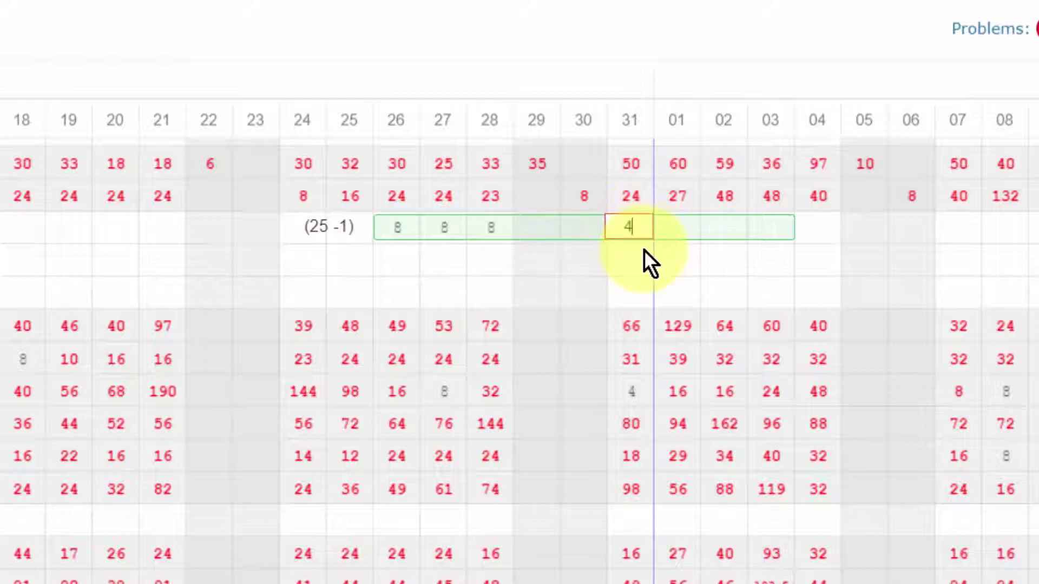
pyautogui.press('Return')
pyautogui.click(717, 229)
pyautogui.write('4')
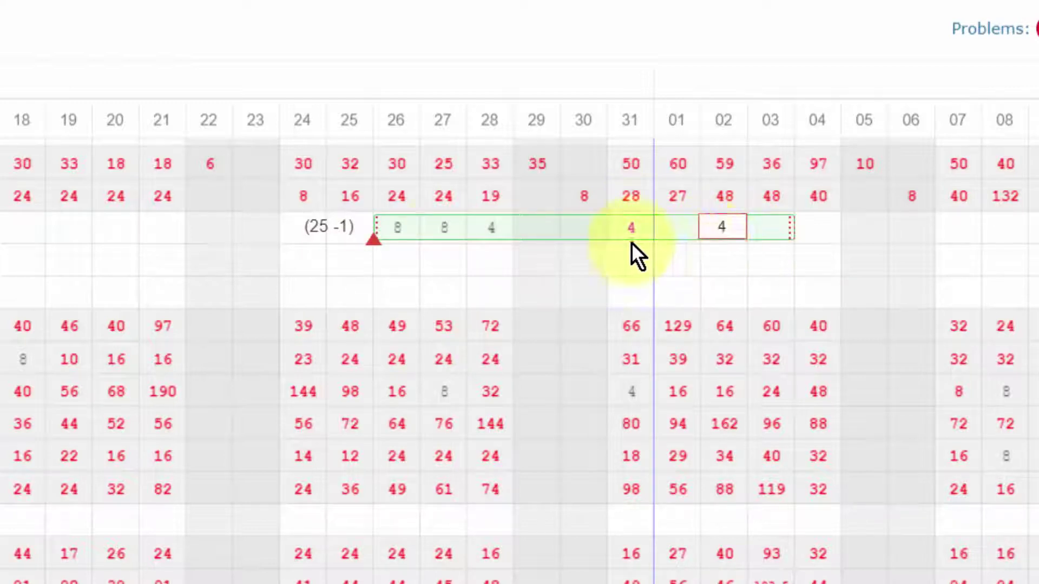
pyautogui.press('Return')
pyautogui.click(444, 229)
pyautogui.write('3')
pyautogui.press('Return')
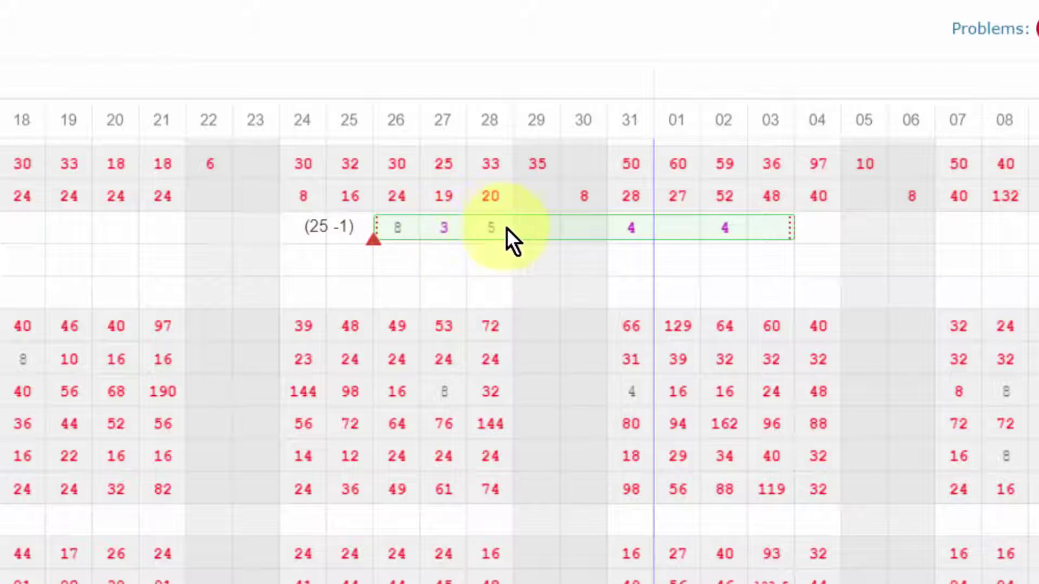
# Step: Squeeze the green Block no 3 constructing bar into fewer days, ending around 25 July
pyautogui.moveTo(537, 226); pyautogui.dragTo(284, 251)
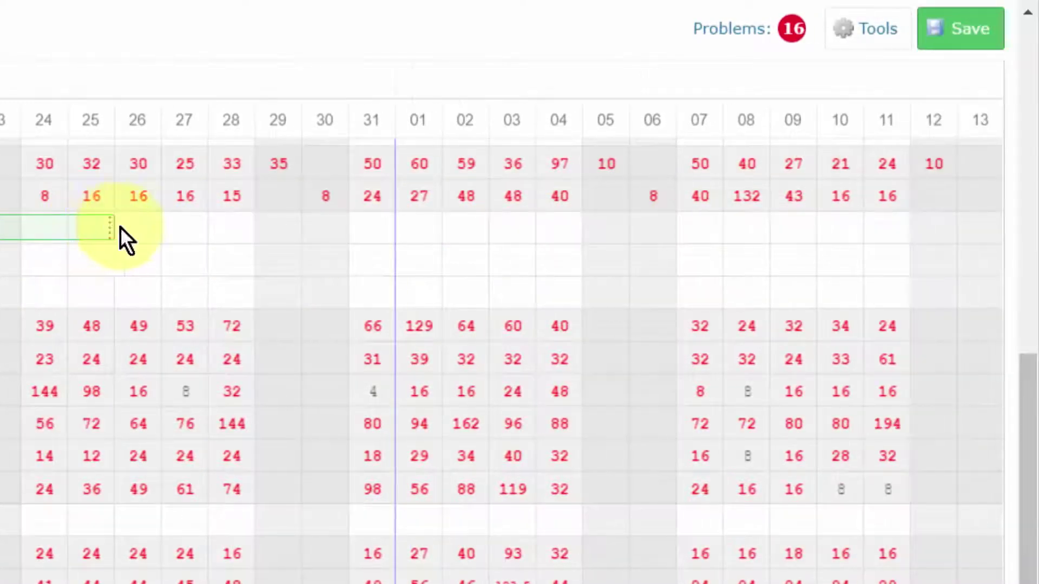
pyautogui.scroll(1, 1030, 495)
pyautogui.click(865, 29)
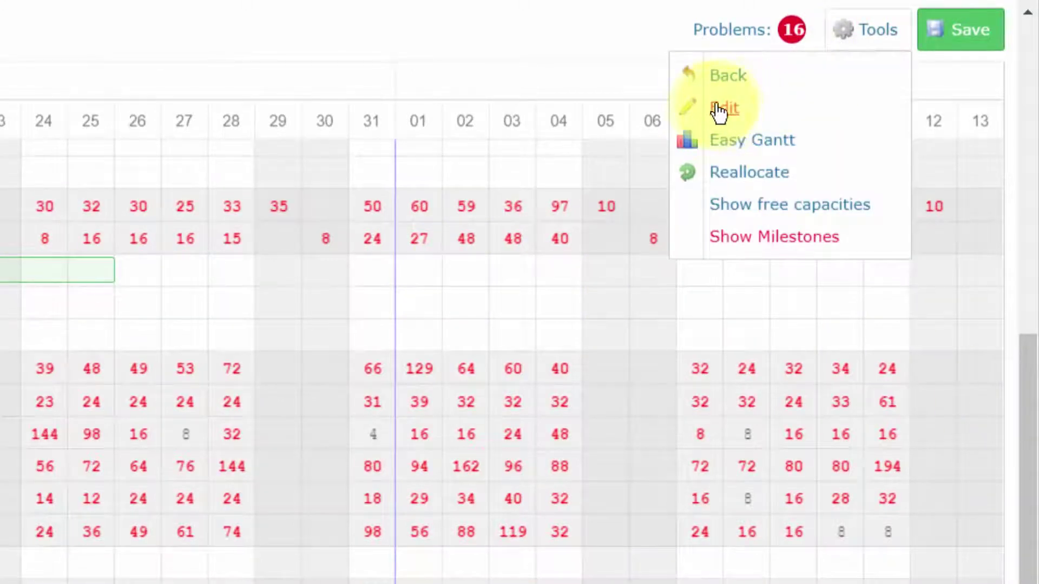
# Step: In edit mode, stretch Block no 3 constructing's allocation out to about day 08
pyautogui.click(717, 111)
pyautogui.moveTo(114, 269); pyautogui.dragTo(511, 269)
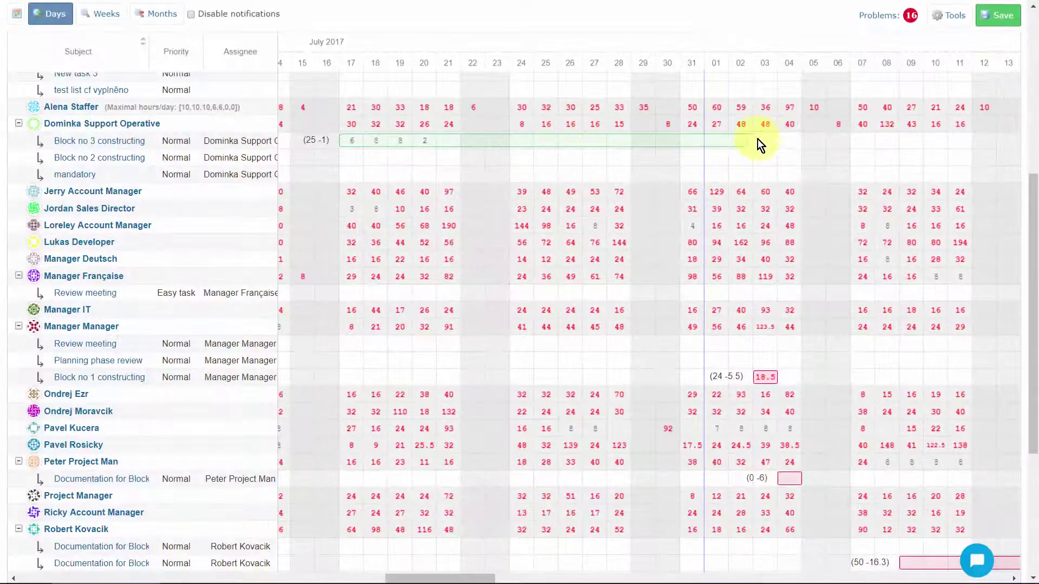
pyautogui.moveTo(774, 138); pyautogui.dragTo(598, 146)
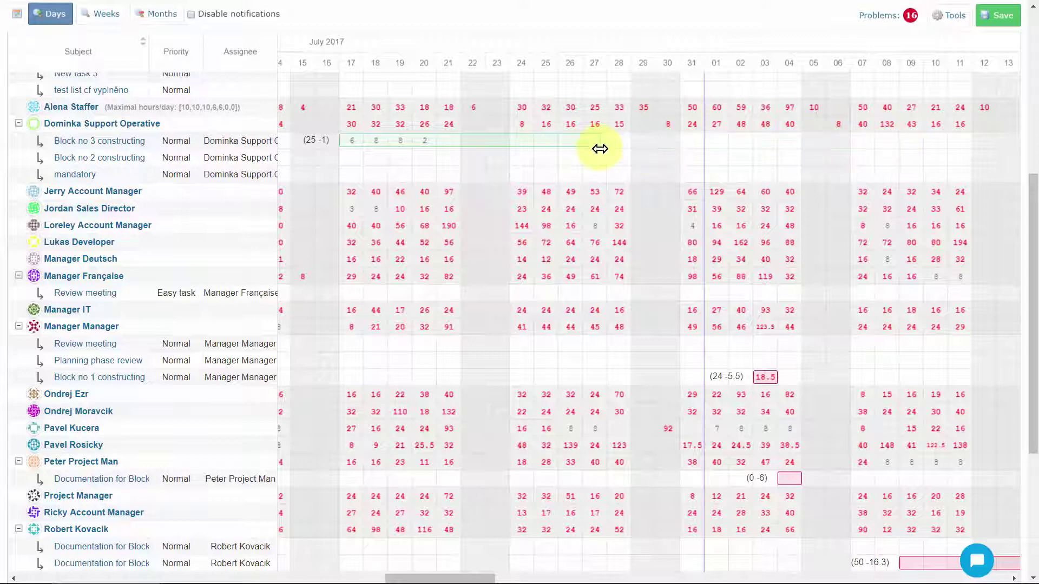
# Step: Move the unassigned 'test list cf vyplněno' task under another user and save the plan
pyautogui.moveTo(1032, 271); pyautogui.dragTo(1013, 148)
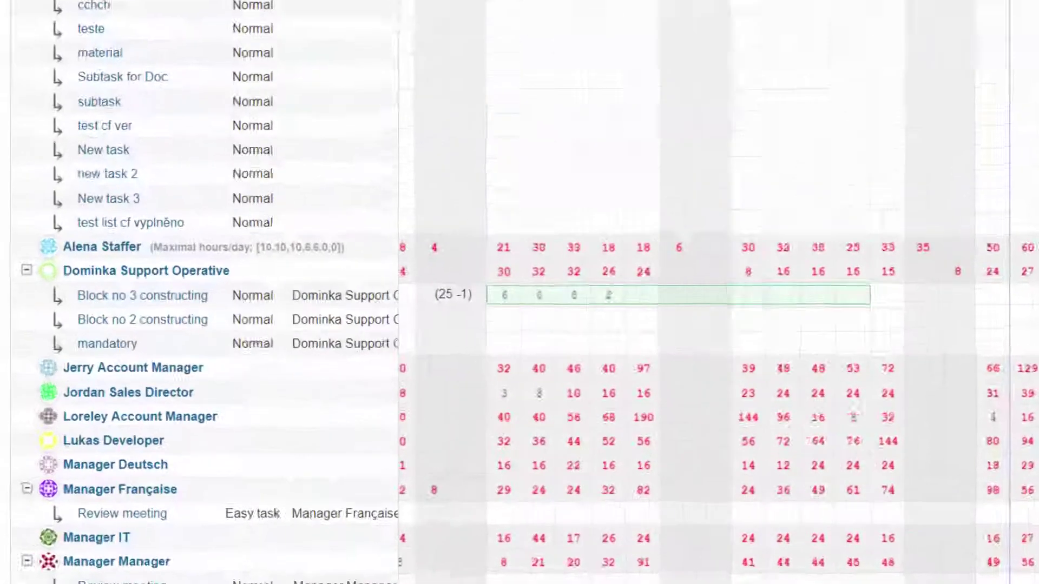
pyautogui.moveTo(59, 222); pyautogui.dragTo(60, 246)
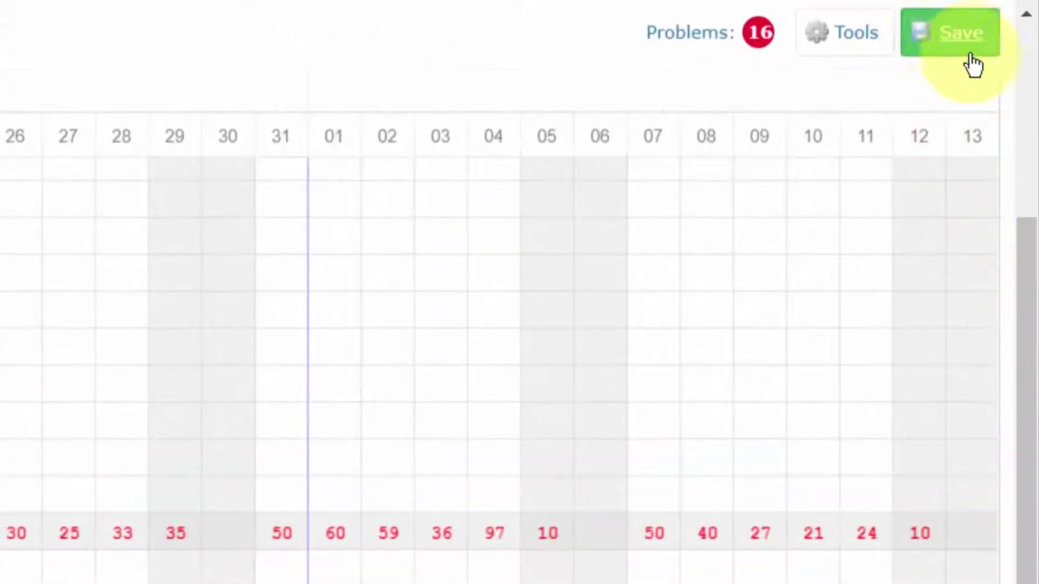
pyautogui.click(955, 31)
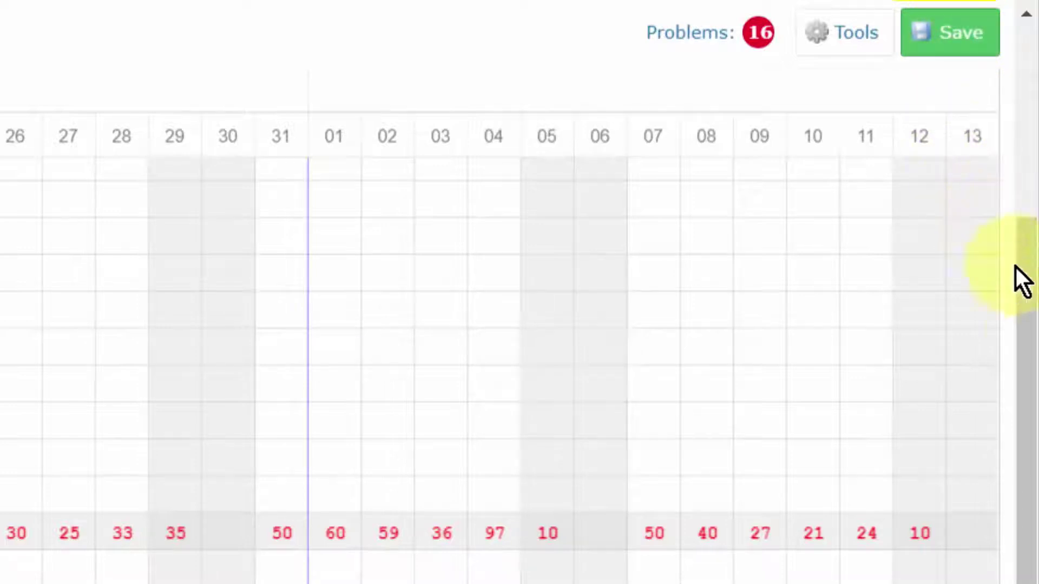
# Step: Open the global Resource management view and expand two user rows to show their tasks
pyautogui.moveTo(1032, 352); pyautogui.dragTo(1004, 128)
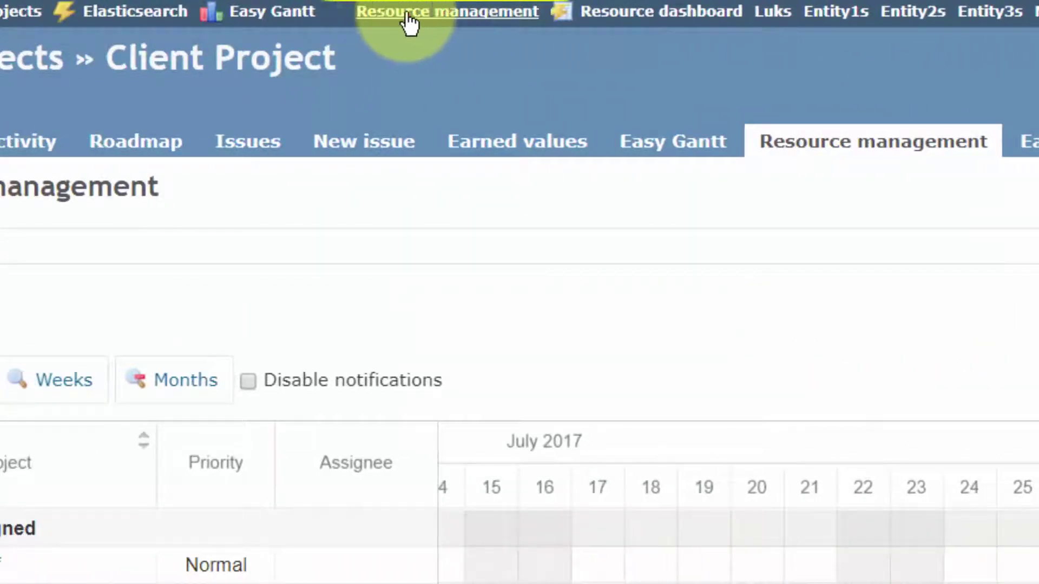
pyautogui.click(441, 23)
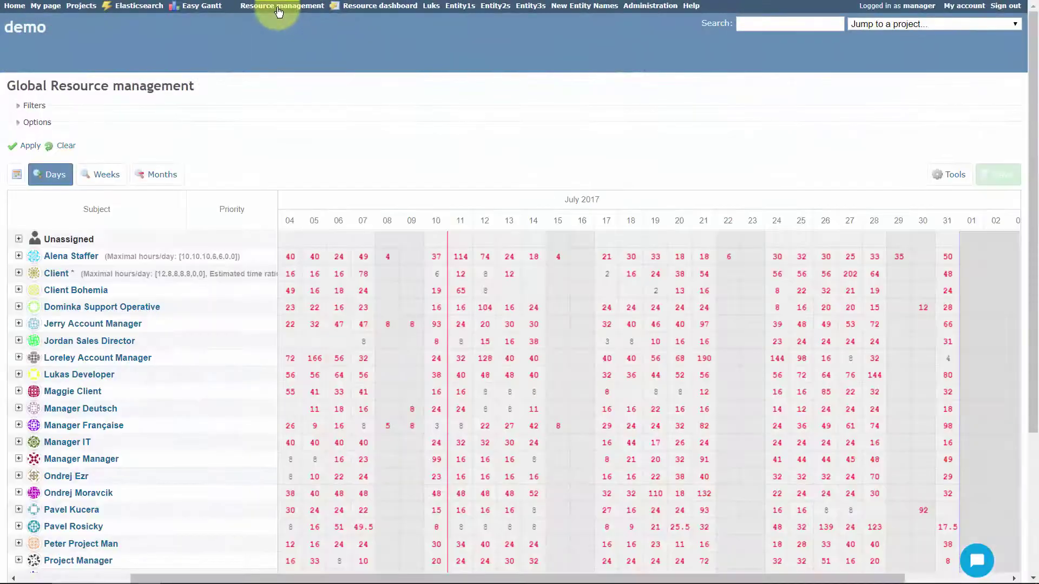
pyautogui.moveTo(1030, 168); pyautogui.dragTo(1030, 298)
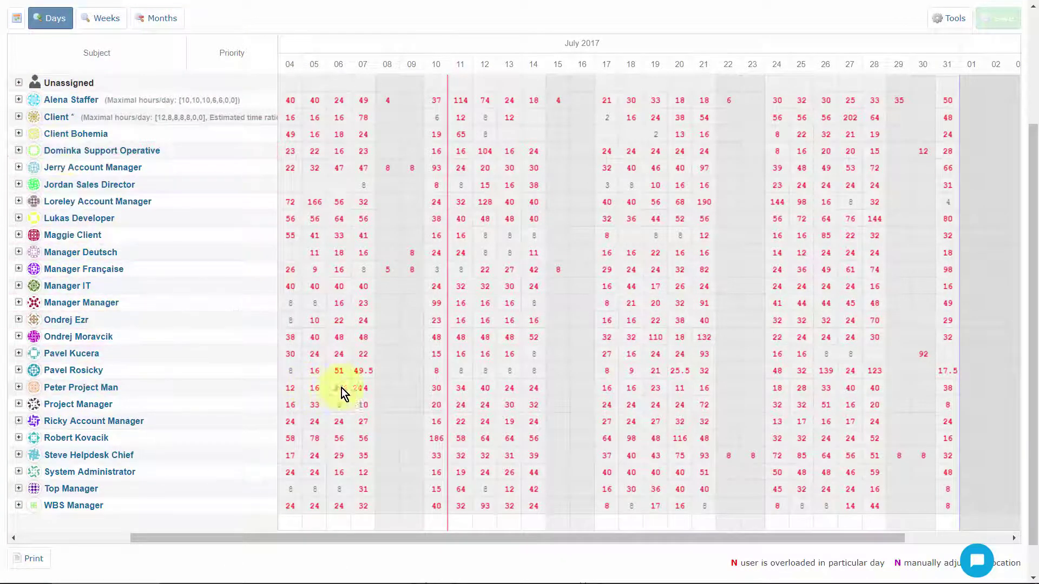
pyautogui.click(18, 101)
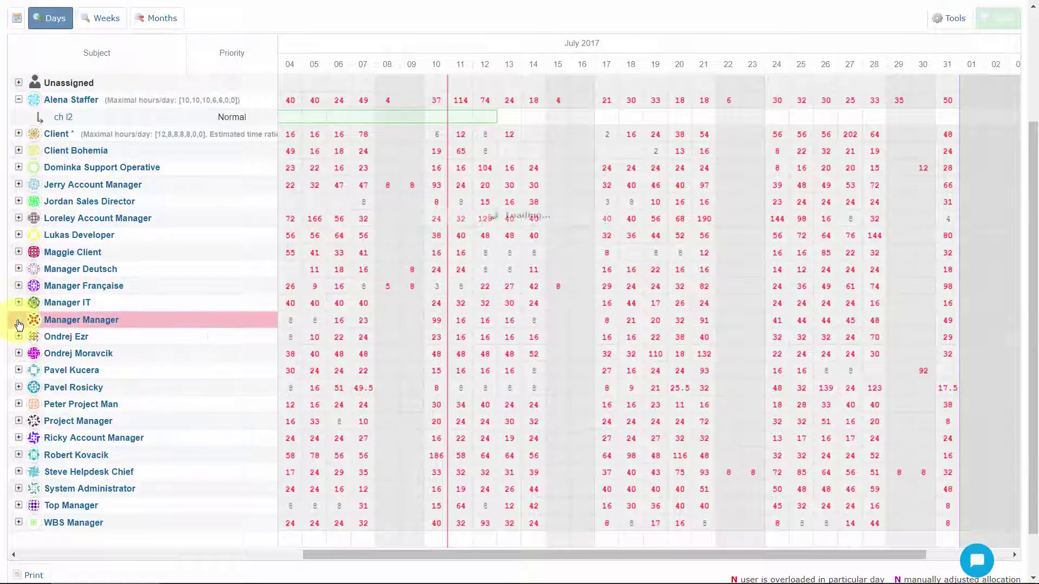
pyautogui.click(19, 320)
# Step: Move Planning phase review to day 13, shift Use case definition earlier, and shorten ch l2
pyautogui.moveTo(388, 343); pyautogui.dragTo(514, 340)
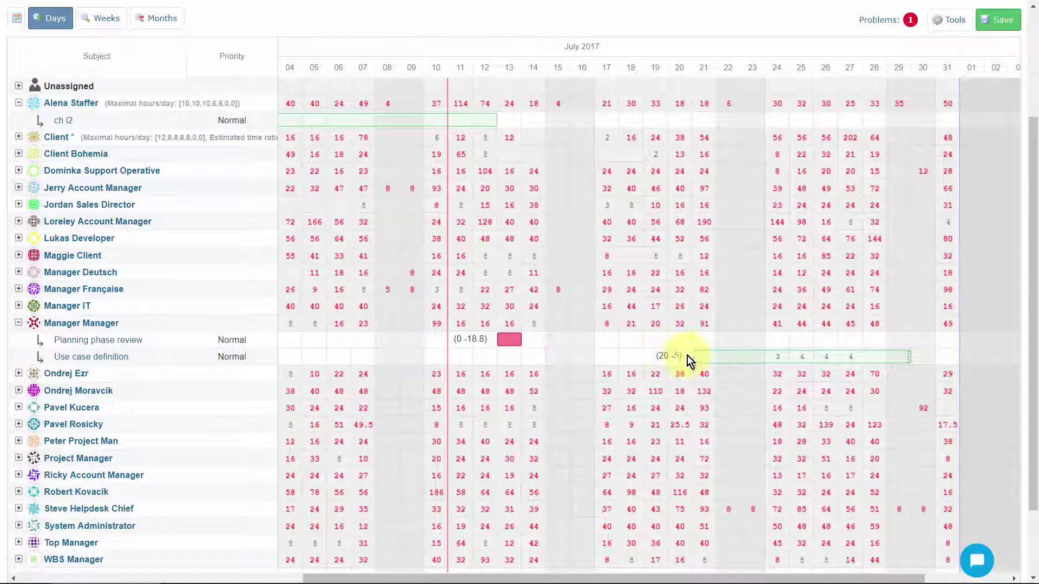
pyautogui.moveTo(687, 355); pyautogui.dragTo(565, 357)
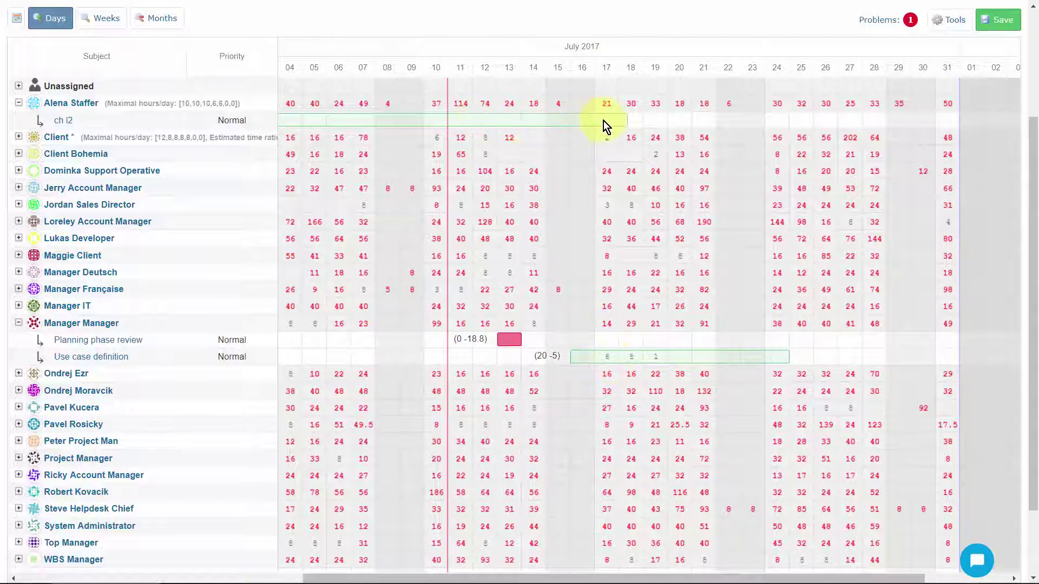
pyautogui.moveTo(603, 121); pyautogui.dragTo(577, 122)
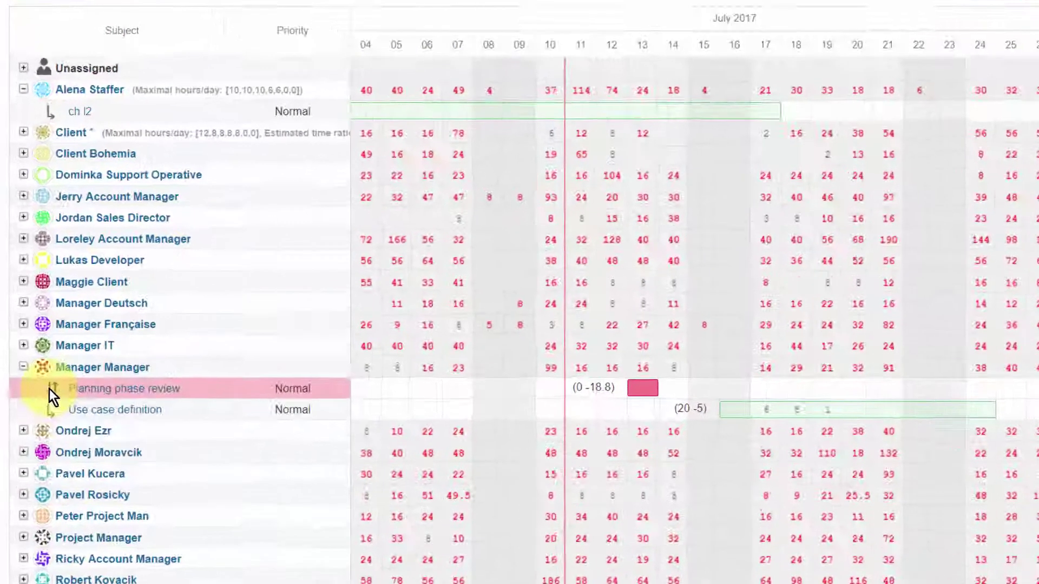
# Step: Swap Planning phase review and ch l2 between the two users
pyautogui.moveTo(49, 389)
pyautogui.mouseDown()
pyautogui.moveTo(71, 92)
pyautogui.moveTo(51, 128)
pyautogui.moveTo(47, 387)
pyautogui.mouseUp()
pyautogui.moveTo(66, 471); pyautogui.dragTo(67, 472)
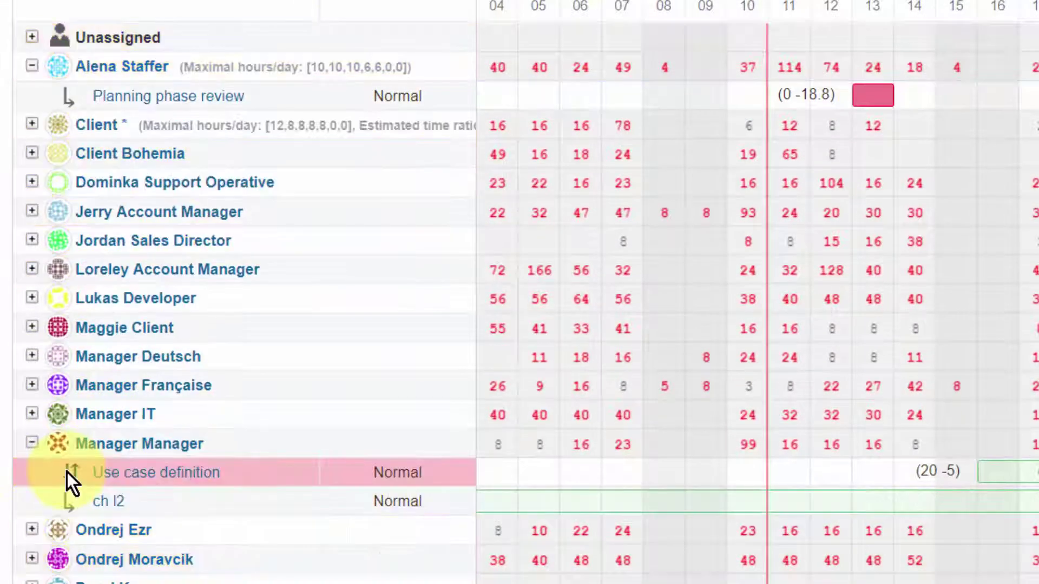
pyautogui.scroll(5, 68, 476)
# Step: Expand the filter settings and browse the add-filter list without adding a filter
pyautogui.click(52, 72)
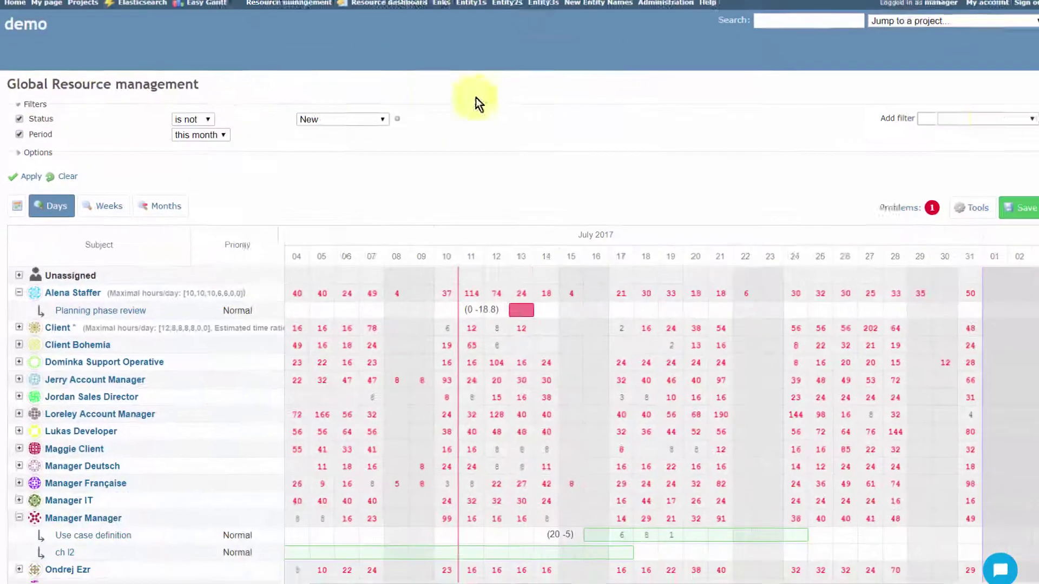
pyautogui.click(953, 119)
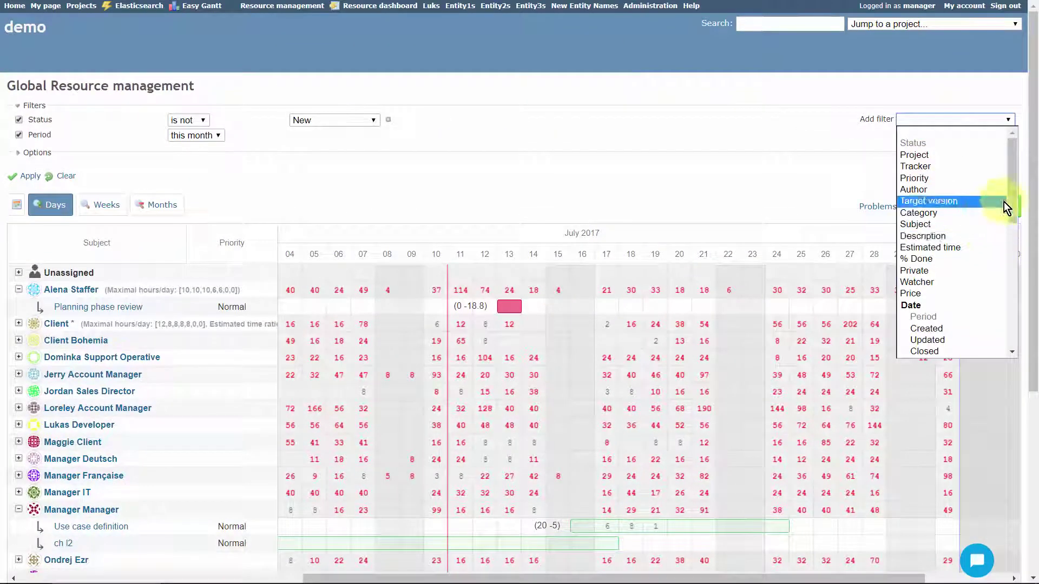
pyautogui.scroll(-5, 1004, 202)
pyautogui.scroll(5, 999, 187)
pyautogui.click(496, 183)
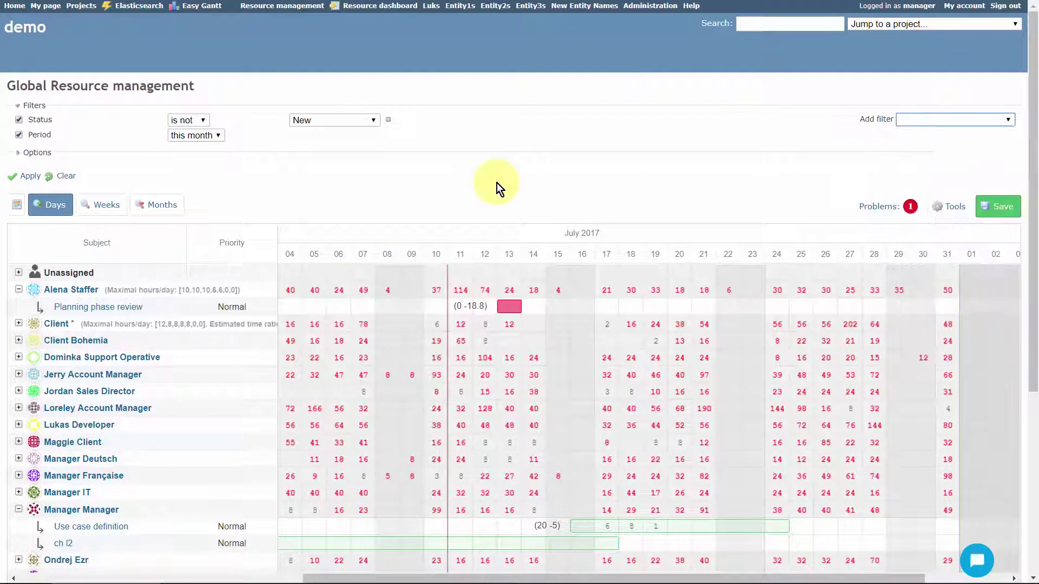
# Step: Add Assignee, remove Priority, and place Subject below Assignee in the shown columns
pyautogui.click(20, 154)
pyautogui.click(66, 178)
pyautogui.click(166, 218)
pyautogui.click(198, 189)
pyautogui.click(166, 235)
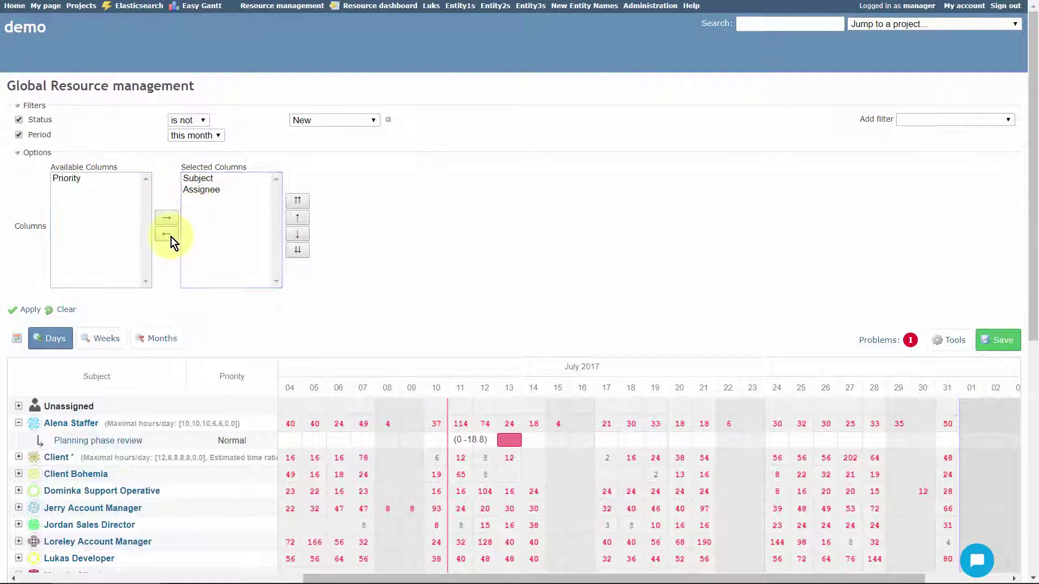
pyautogui.click(198, 178)
pyautogui.click(297, 233)
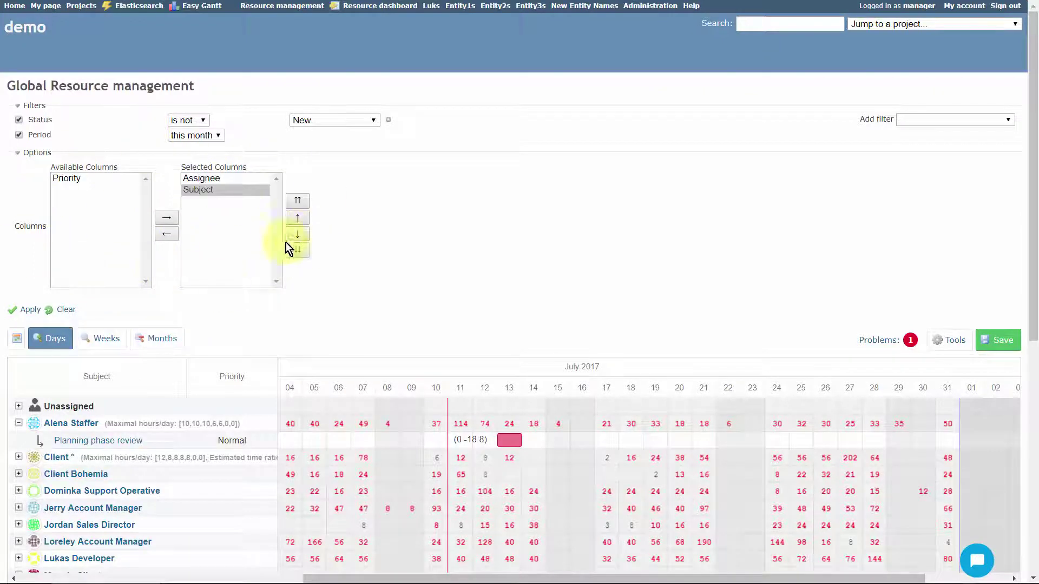